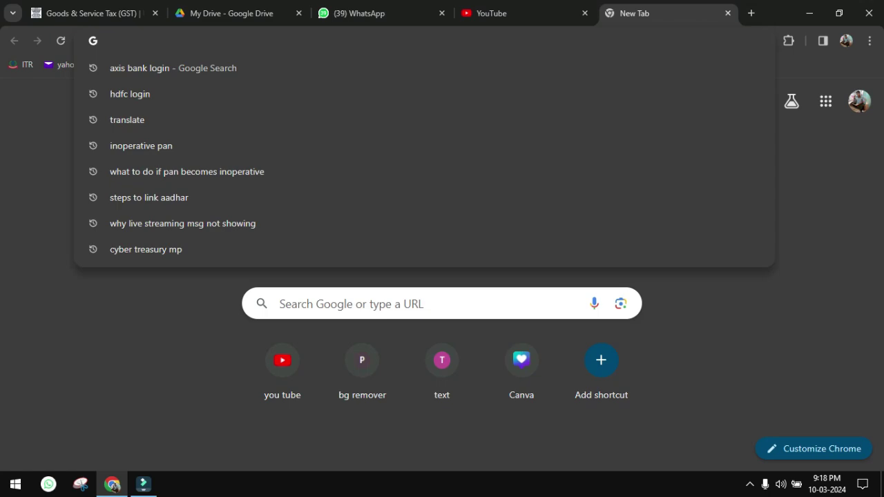
- Switch to the already open GST portal tab showing the Ledger Balance dashboard
{"action": "type", "text": "gst."}
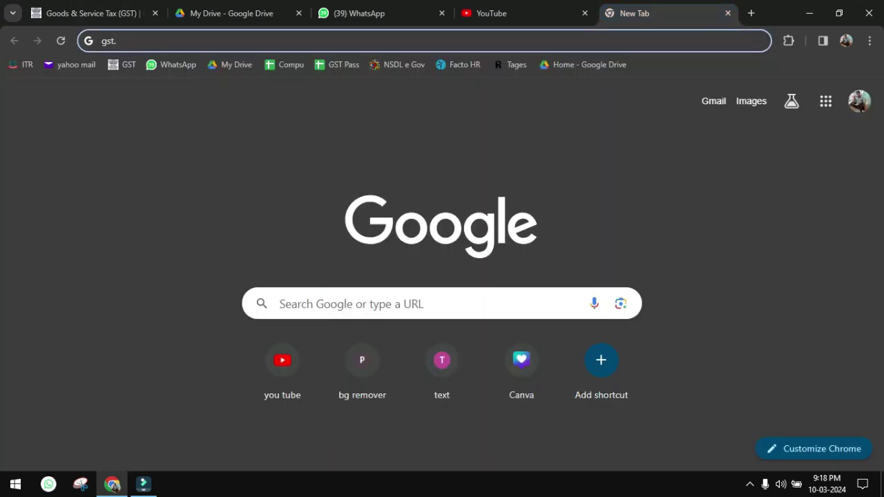
{"action": "key", "text": "ctrl+1"}
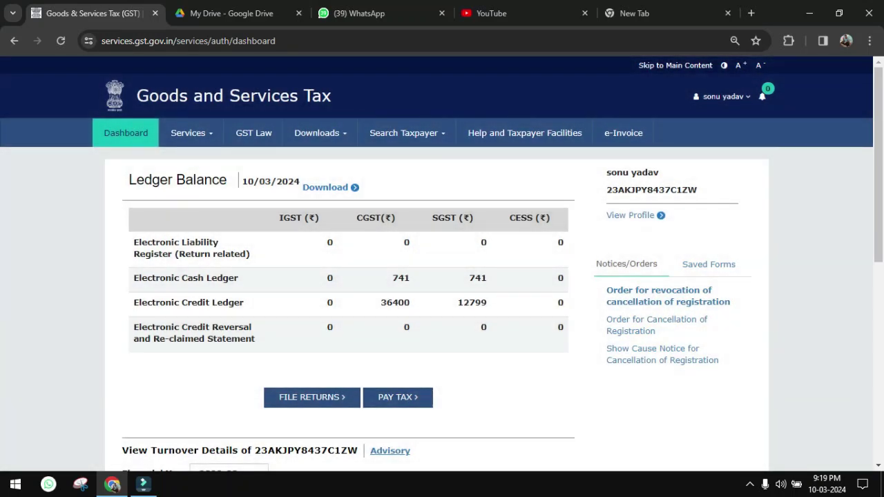
- Go to Services > Returns > Returns Dashboard to reach the File Returns page
{"action": "left_click", "coordinate": [191, 133]}
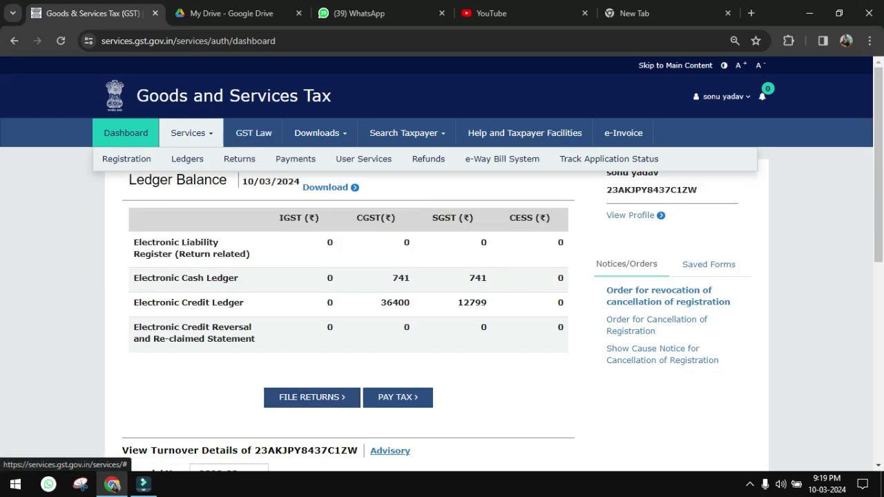
{"action": "mouse_move", "coordinate": [239, 159]}
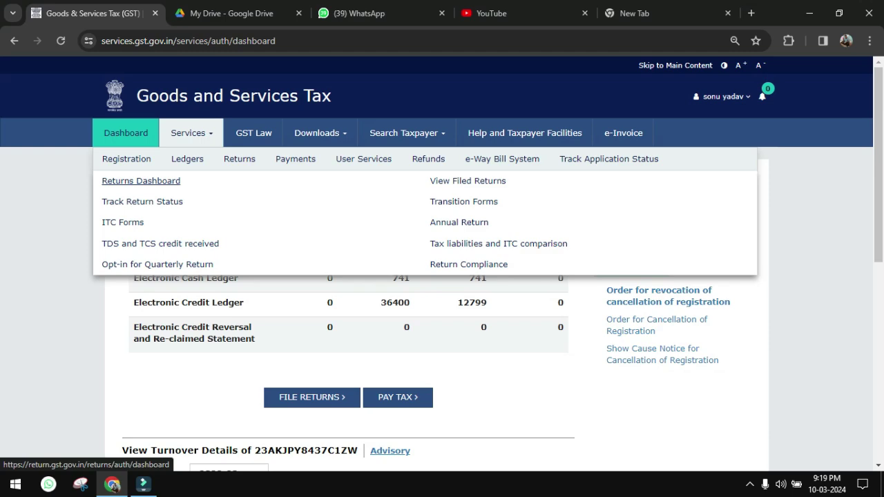
{"action": "left_click", "coordinate": [140, 181]}
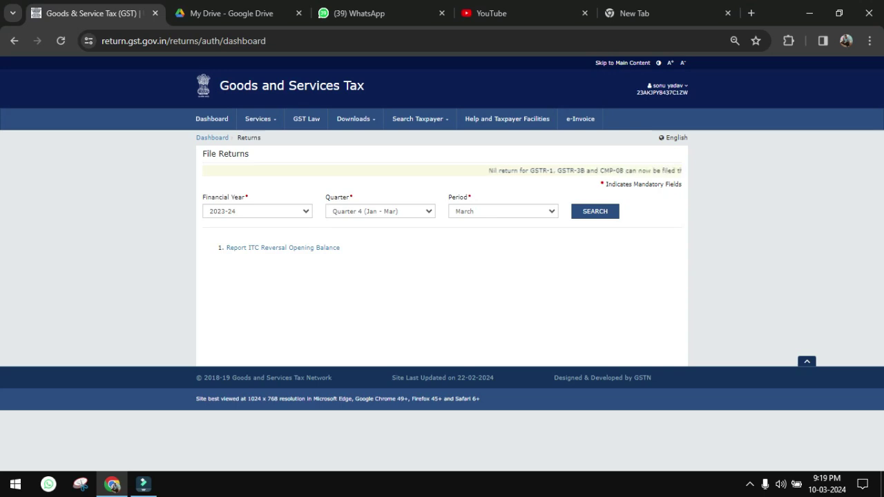
- Search returns for financial year 2023-24, Quarter 4 (Jan - Mar), period February
{"action": "left_click", "coordinate": [257, 211]}
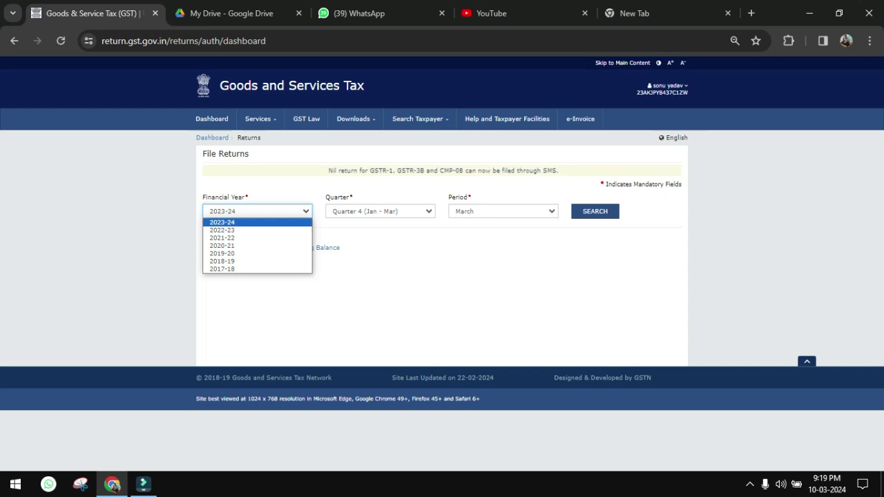
{"action": "key", "text": "Return"}
{"action": "left_click", "coordinate": [380, 211]}
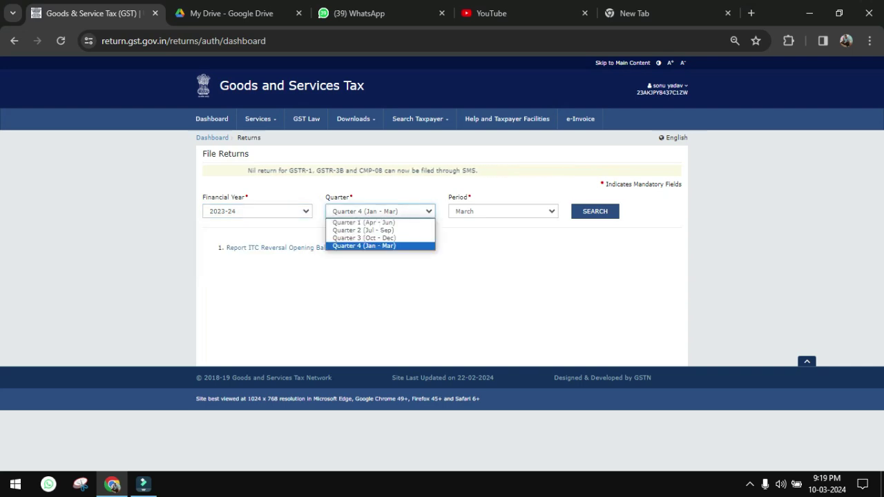
{"action": "key", "text": "Return"}
{"action": "left_click", "coordinate": [502, 211]}
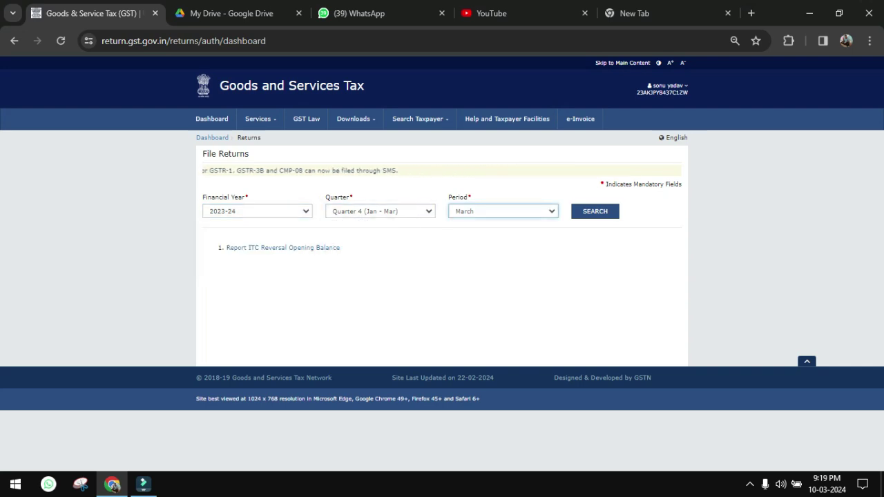
{"action": "key", "text": "Up"}
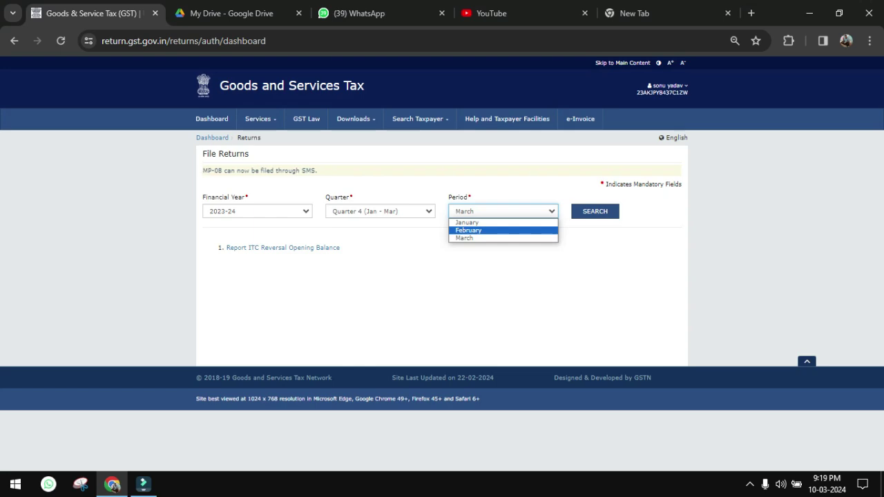
{"action": "key", "text": "Return"}
{"action": "key", "text": "Tab"}
{"action": "key", "text": "Return"}
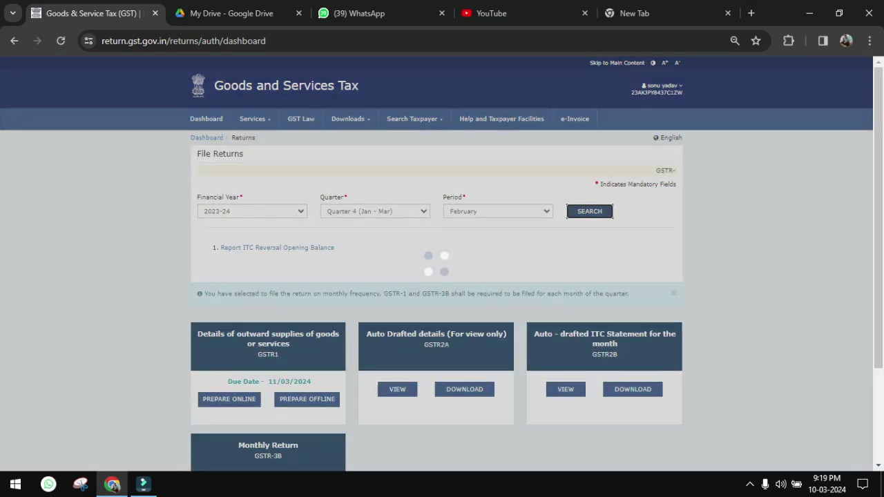
- Scroll down to the GSTR-1 and GSTR-3B return tiles for February
{"action": "scroll", "coordinate": [442, 262], "scroll_direction": "down", "scroll_amount": 3}
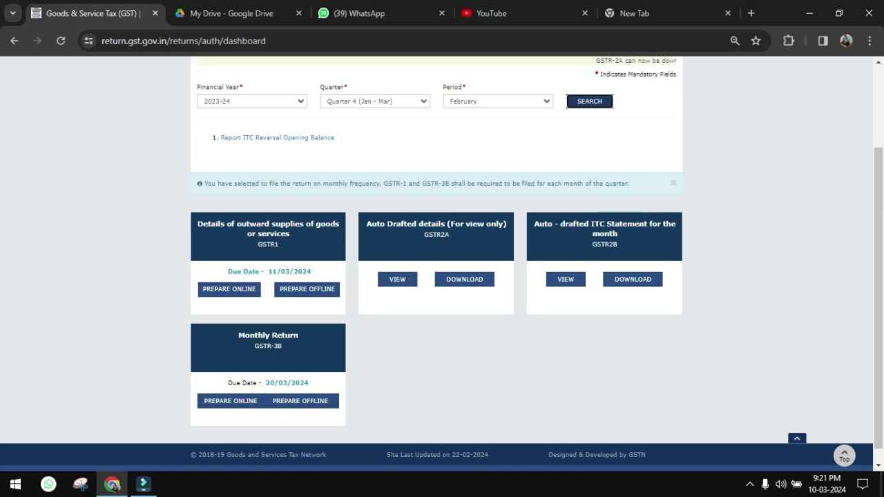
- Open GSTR-1 via PREPARE ONLINE, returning to File Returns until the February form loads
{"action": "left_click", "coordinate": [229, 289]}
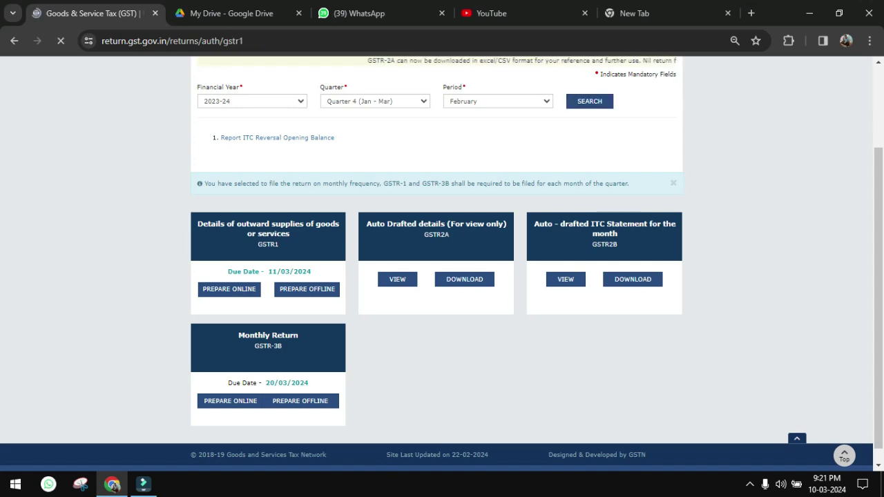
{"action": "scroll", "coordinate": [436, 264], "scroll_direction": "down", "scroll_amount": 1}
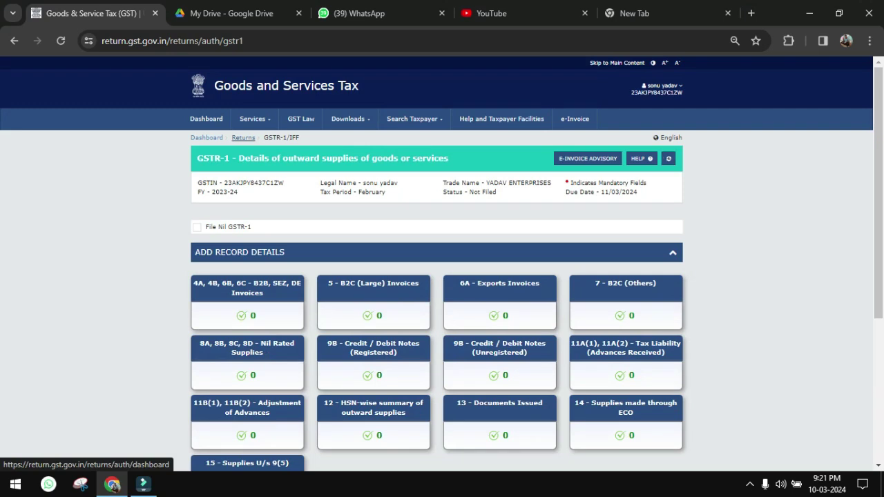
{"action": "left_click", "coordinate": [243, 138]}
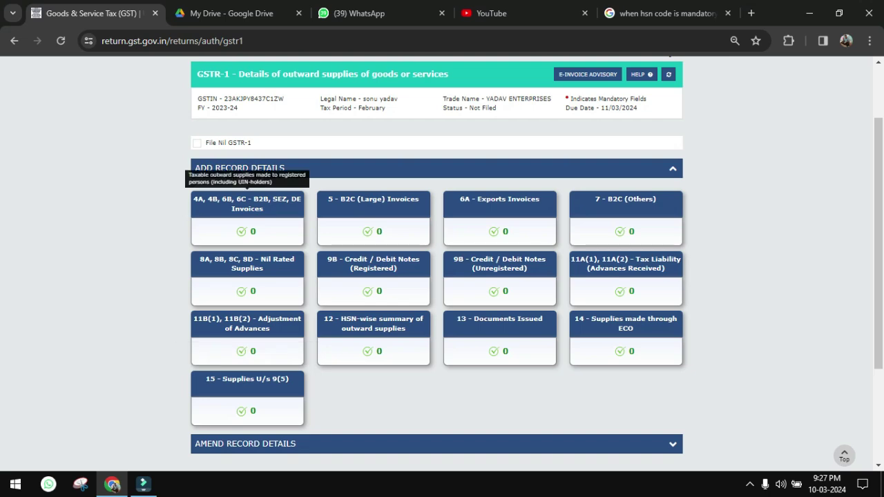
- Open the B2B, SEZ, DE Invoices section and add a new record, starting at Recipient GSTIN
{"action": "left_click", "coordinate": [247, 207]}
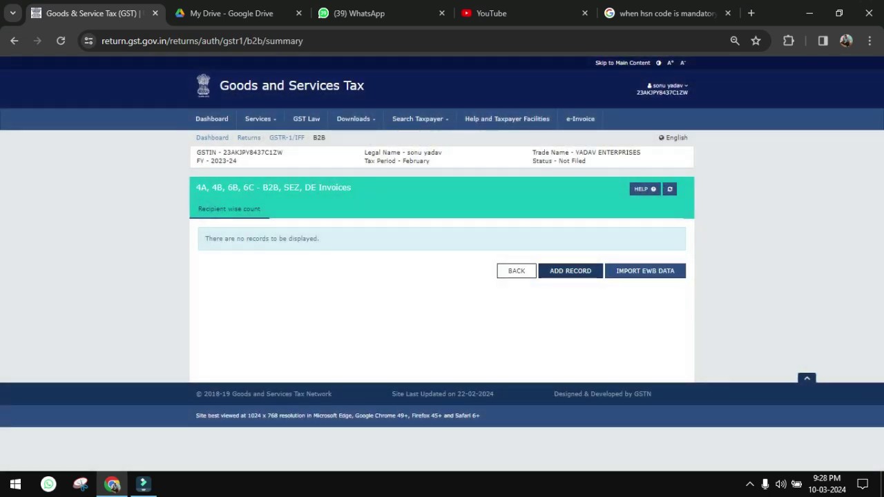
{"action": "left_click", "coordinate": [571, 271]}
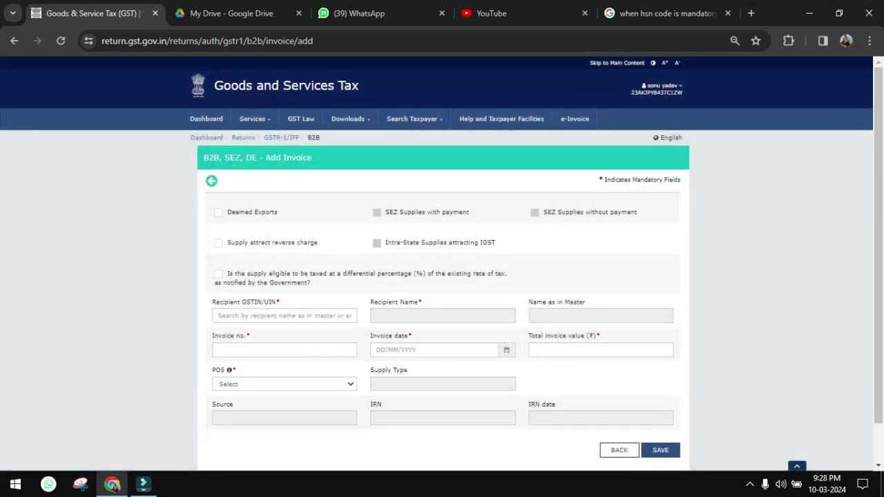
{"action": "left_click", "coordinate": [284, 316]}
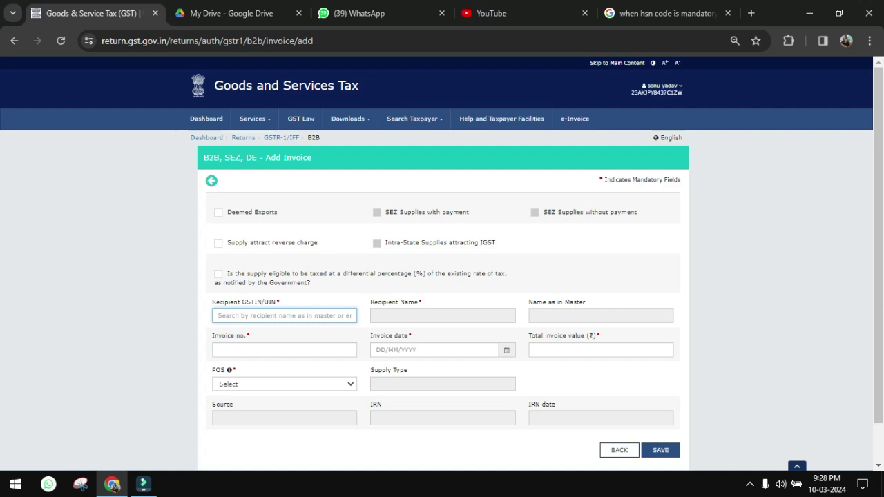
- Enter the recipient's GSTIN, invoice 150 dated 15/01/2024, value 150000, POS 23-Madhya Pradesh
{"action": "left_click", "coordinate": [284, 350]}
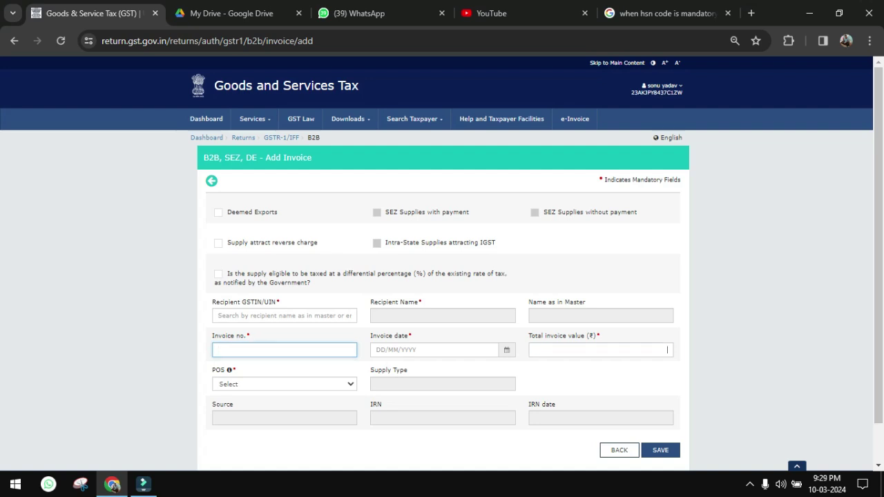
{"action": "left_click", "coordinate": [667, 350]}
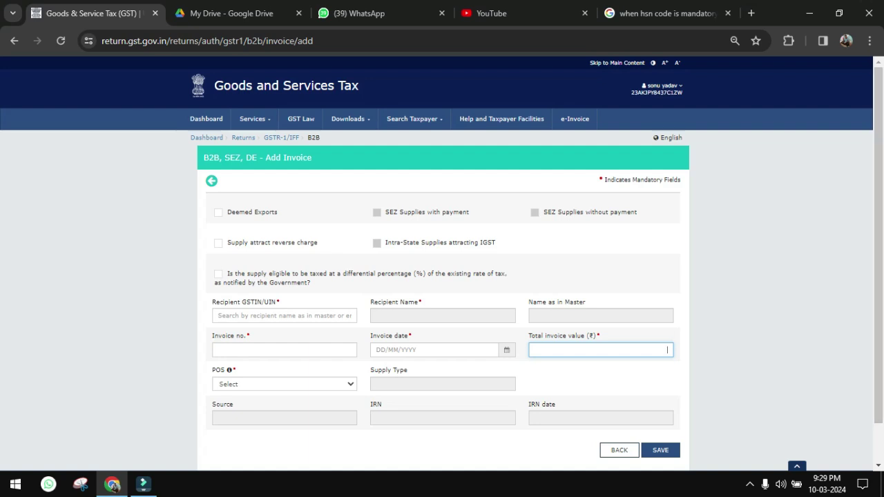
{"action": "scroll", "coordinate": [667, 350], "scroll_direction": "down", "scroll_amount": 1}
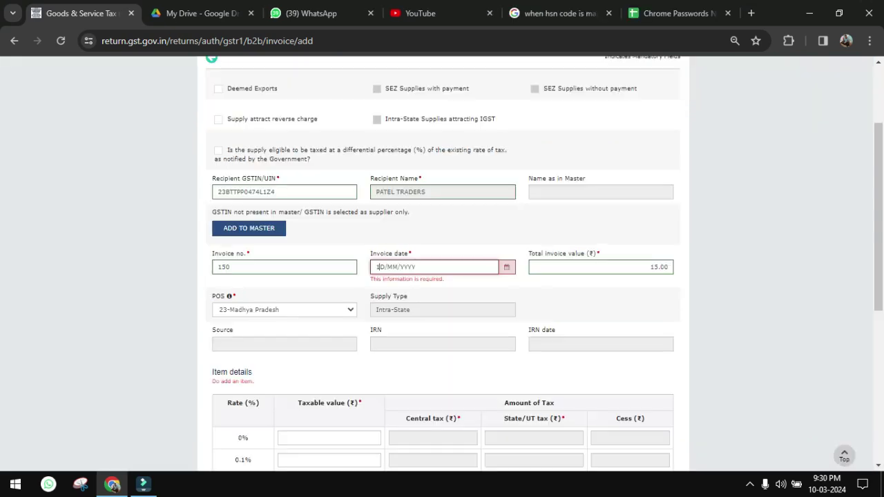
{"action": "type", "text": "15012024"}
{"action": "key", "text": "Tab"}
{"action": "type", "text": "150000"}
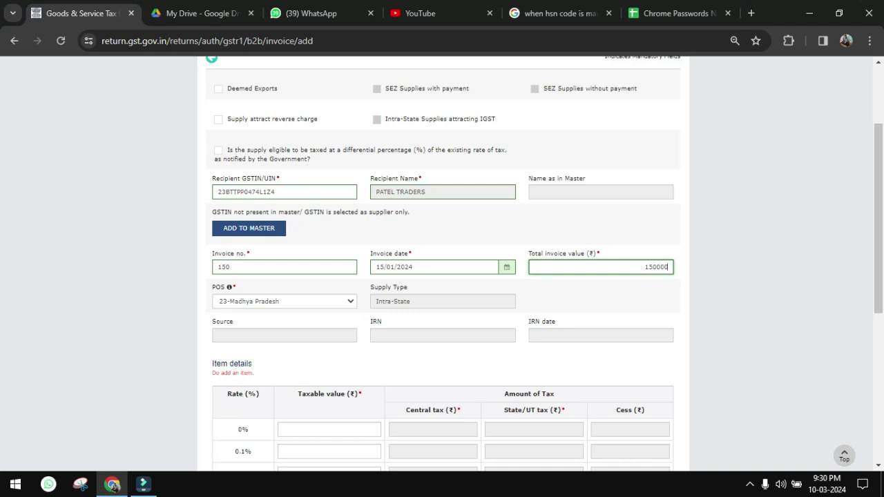
{"action": "key", "text": "Tab"}
- Enter 154000 as the 18% taxable value, save the B2B invoice, and return to GSTR-1 sections
{"action": "scroll", "coordinate": [878, 219], "scroll_direction": "down", "scroll_amount": 3}
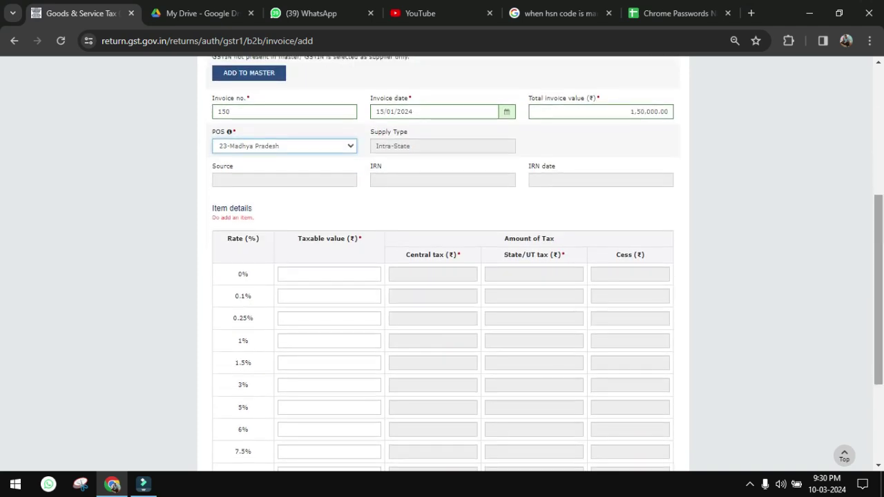
{"action": "left_click_drag", "start_coordinate": [878, 326], "coordinate": [878, 324]}
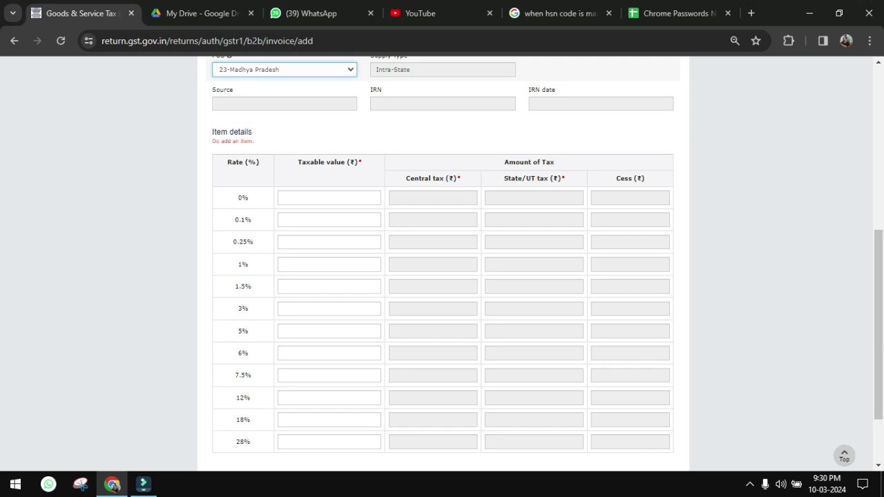
{"action": "left_click", "coordinate": [328, 398]}
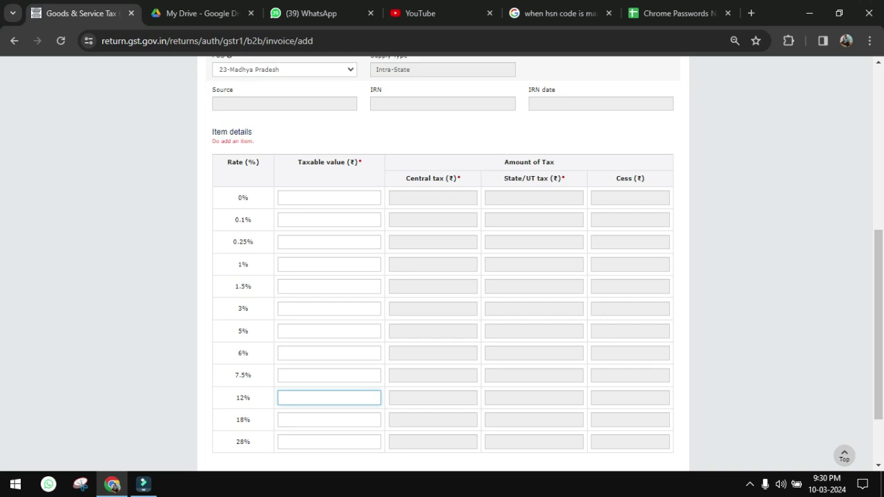
{"action": "left_click", "coordinate": [373, 419]}
{"action": "type", "text": "154000"}
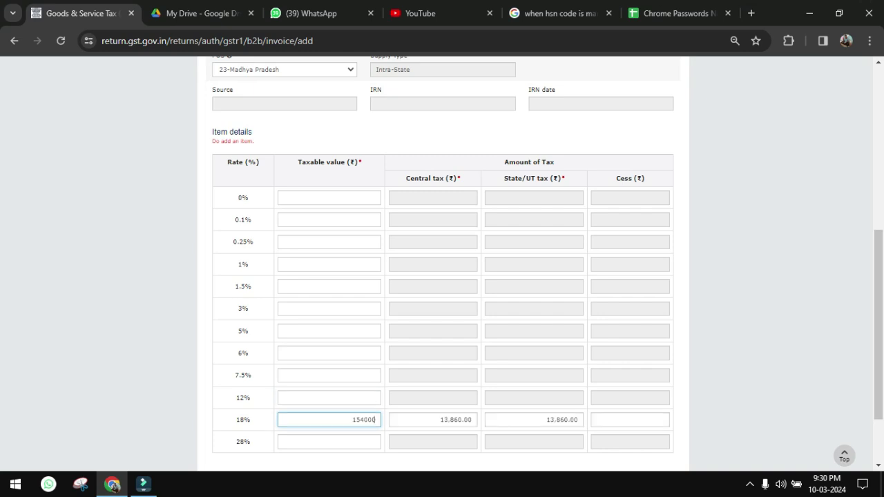
{"action": "scroll", "coordinate": [442, 263], "scroll_direction": "down", "scroll_amount": 3}
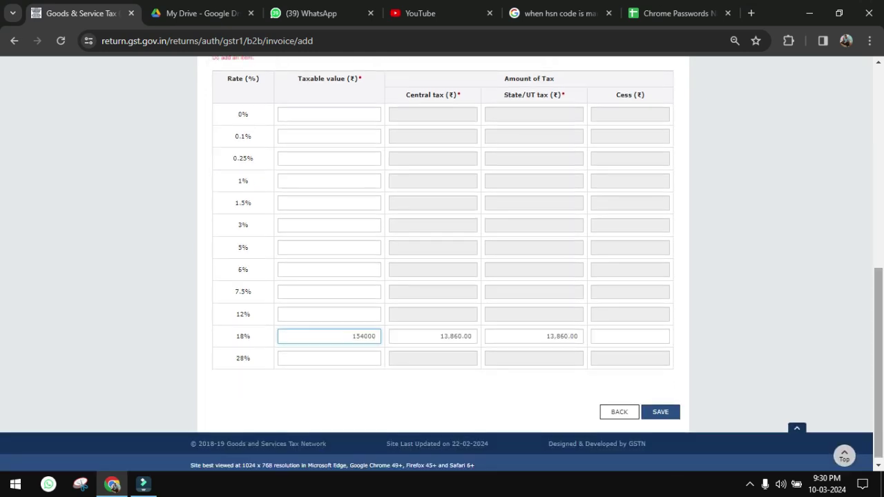
{"action": "left_click", "coordinate": [661, 406]}
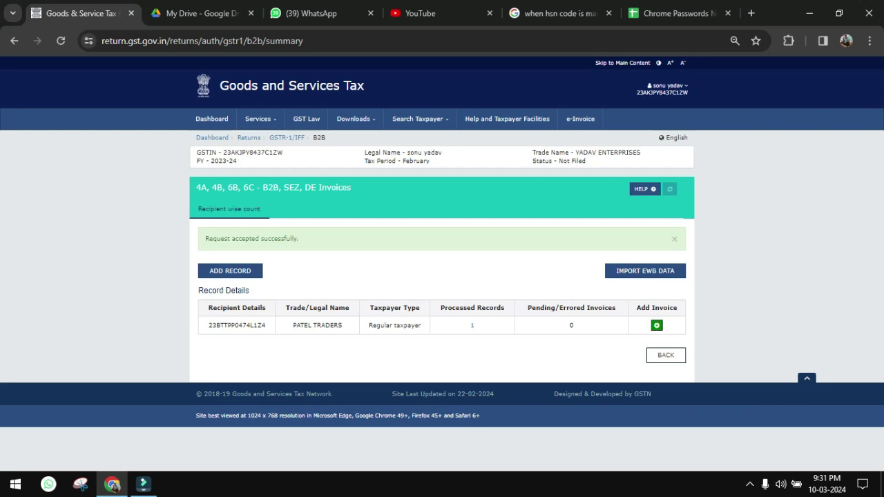
{"action": "left_click", "coordinate": [666, 355]}
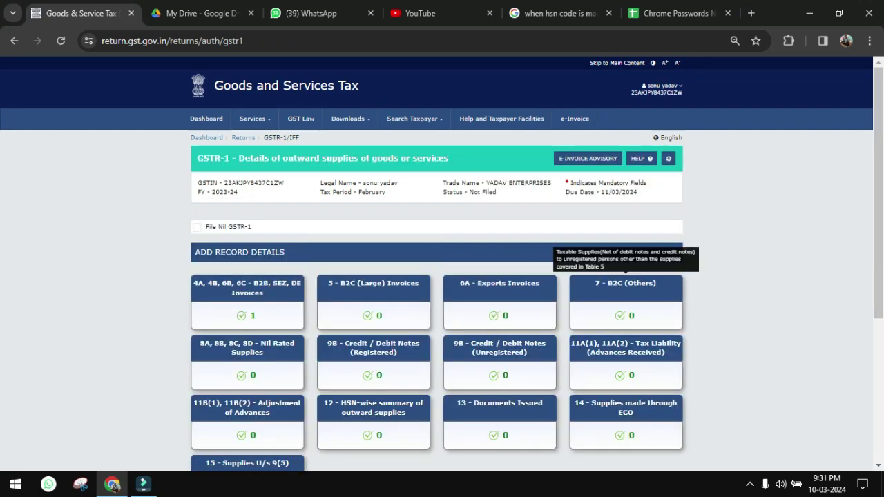
- Save a B2C (Others) record for POS Madhya Pradesh, taxable value 2,12,206.00, rate 18%, then go back
{"action": "left_click", "coordinate": [626, 293]}
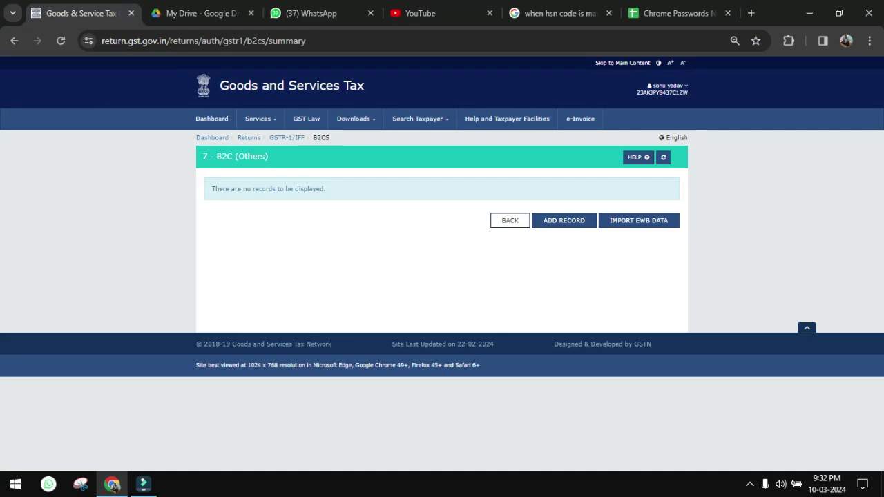
{"action": "left_click", "coordinate": [563, 220]}
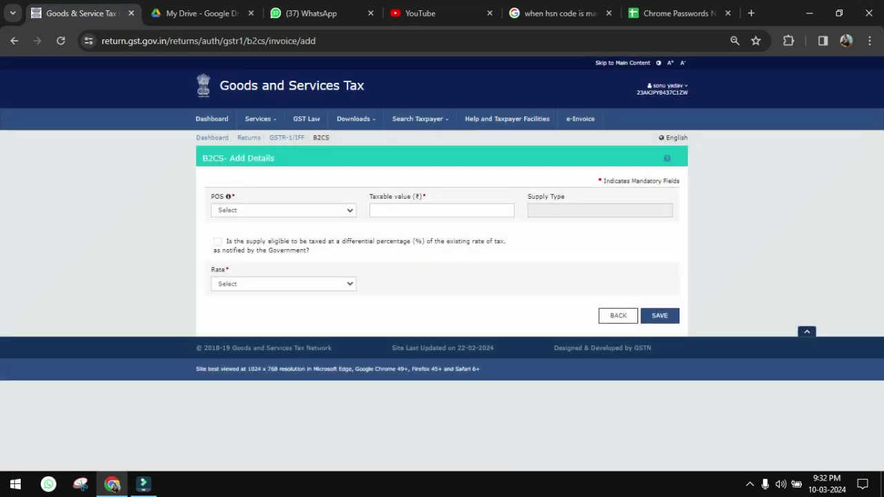
{"action": "left_click", "coordinate": [509, 210]}
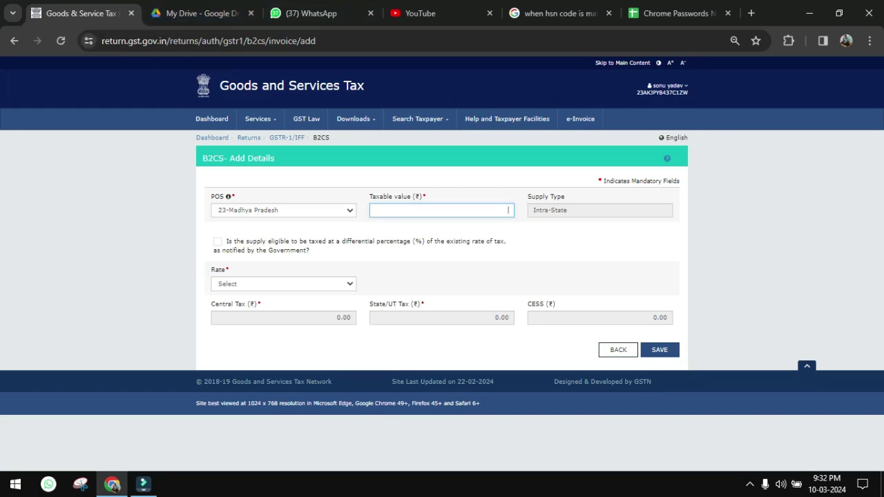
{"action": "left_click", "coordinate": [311, 14]}
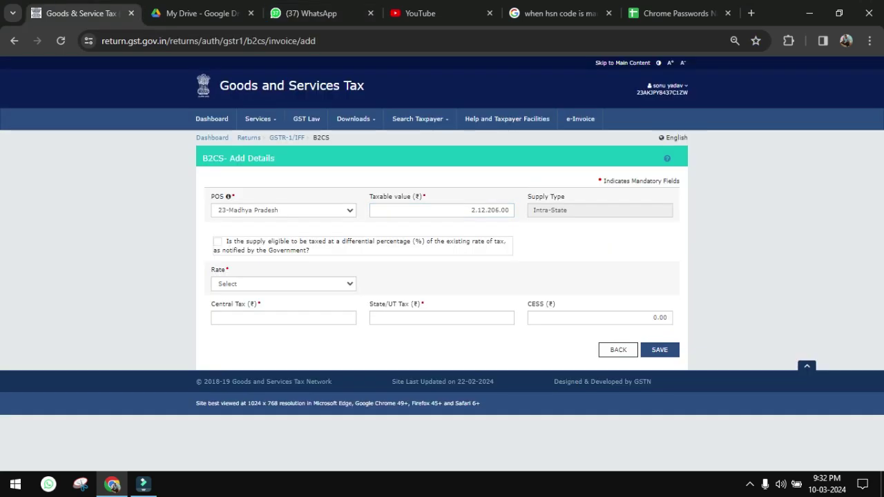
{"action": "left_click", "coordinate": [283, 284]}
{"action": "left_click", "coordinate": [222, 381]}
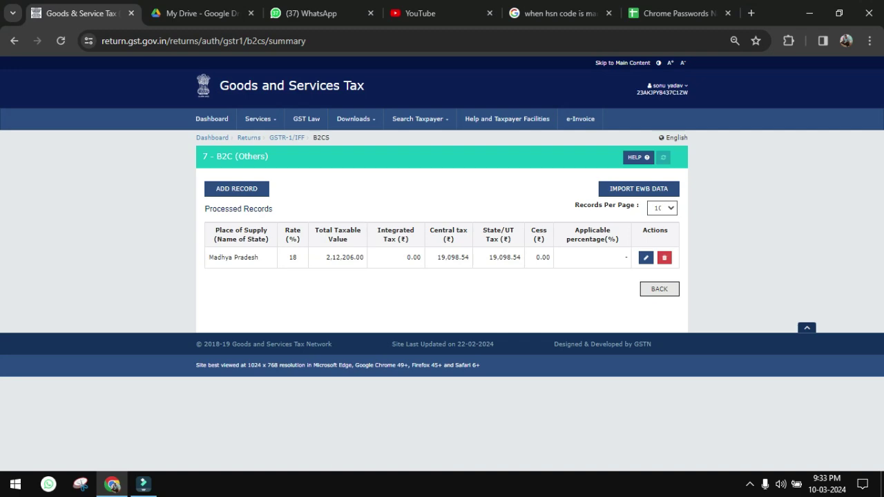
{"action": "left_click", "coordinate": [659, 289]}
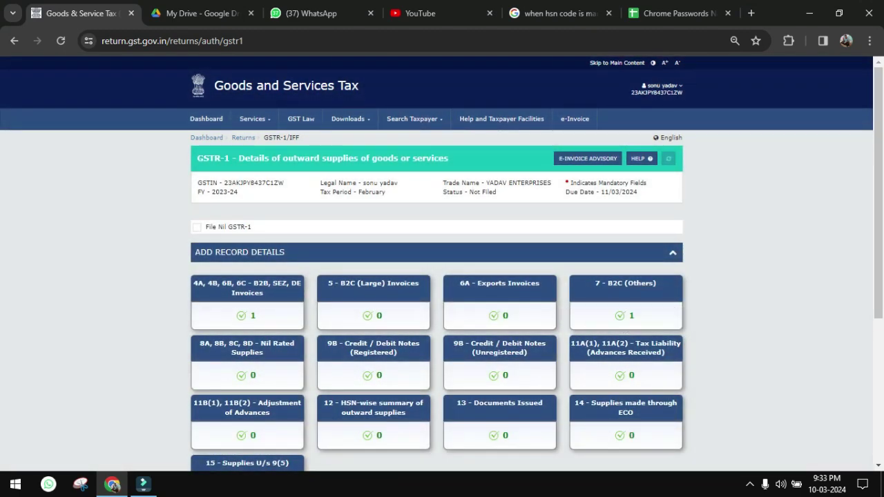
- Generate the February GSTR-1 summary and refresh the filing status
{"action": "scroll", "coordinate": [442, 262], "scroll_direction": "down", "scroll_amount": 3}
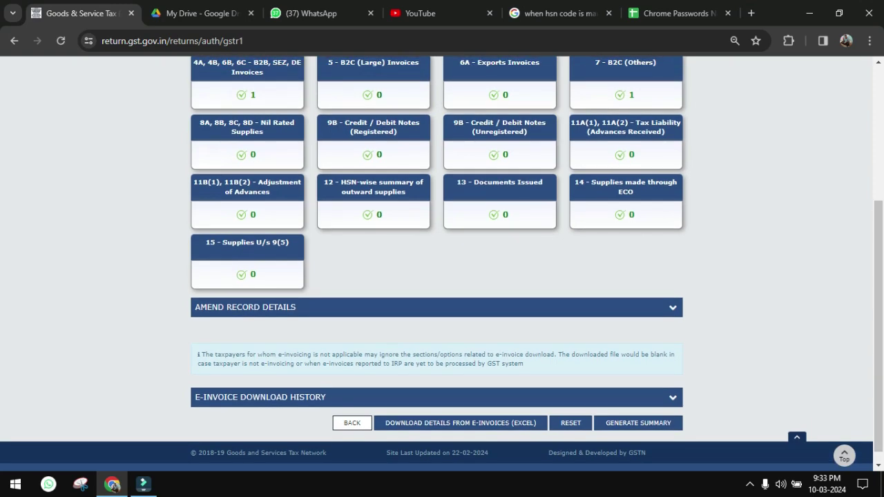
{"action": "left_click", "coordinate": [638, 422]}
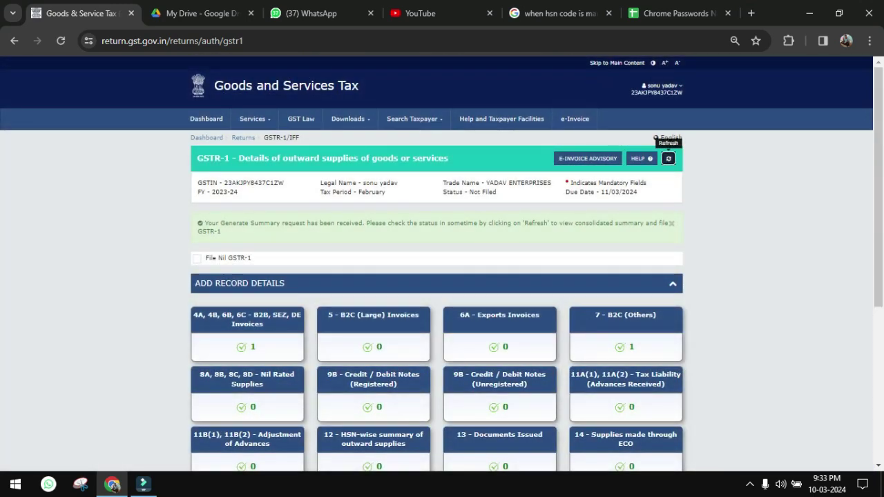
{"action": "left_click", "coordinate": [667, 158]}
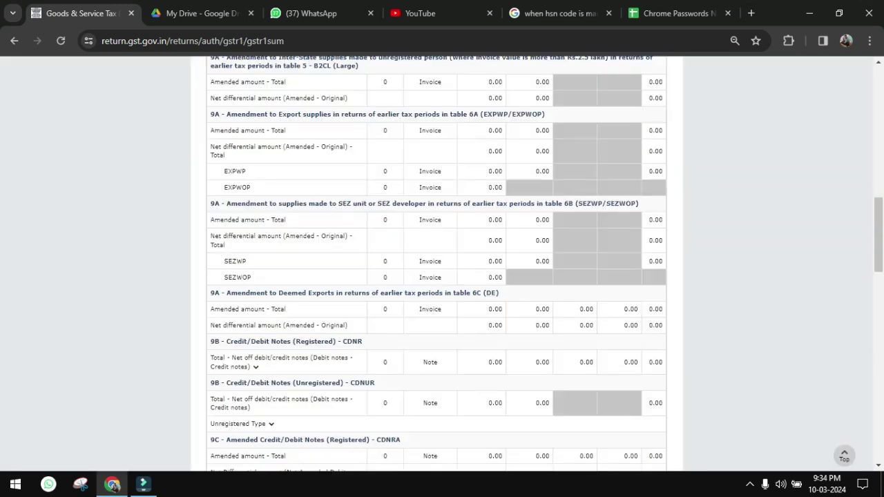
- Review the consolidated summary totalling 2,12,206.00 and proceed with FILE STATEMENT
{"action": "scroll", "coordinate": [442, 262], "scroll_direction": "down", "scroll_amount": 5}
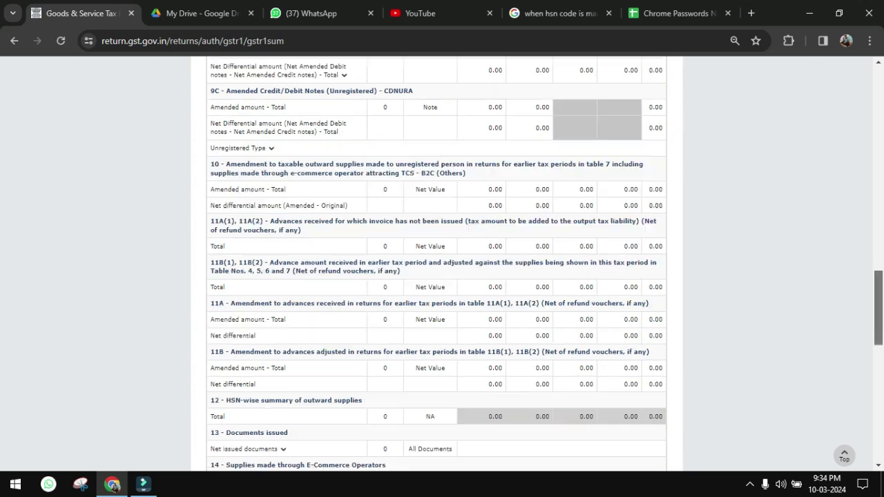
{"action": "scroll", "coordinate": [442, 262], "scroll_direction": "up", "scroll_amount": 15}
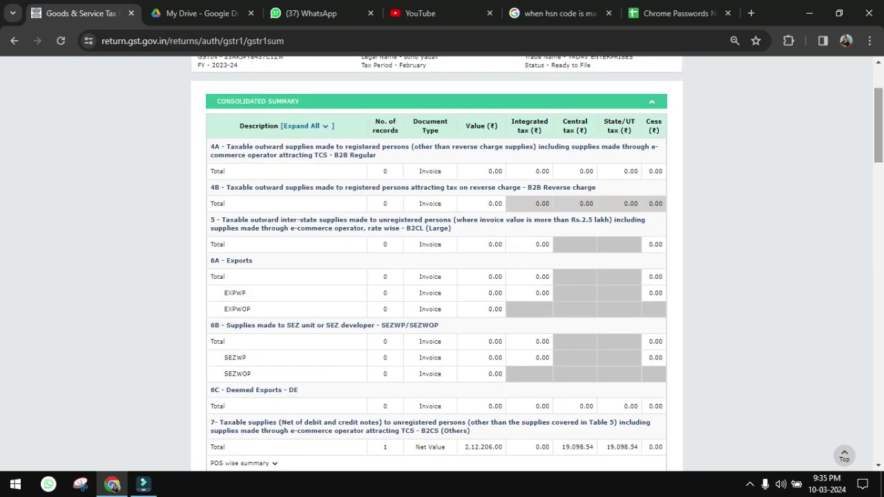
{"action": "scroll", "coordinate": [442, 262], "scroll_direction": "down", "scroll_amount": 2}
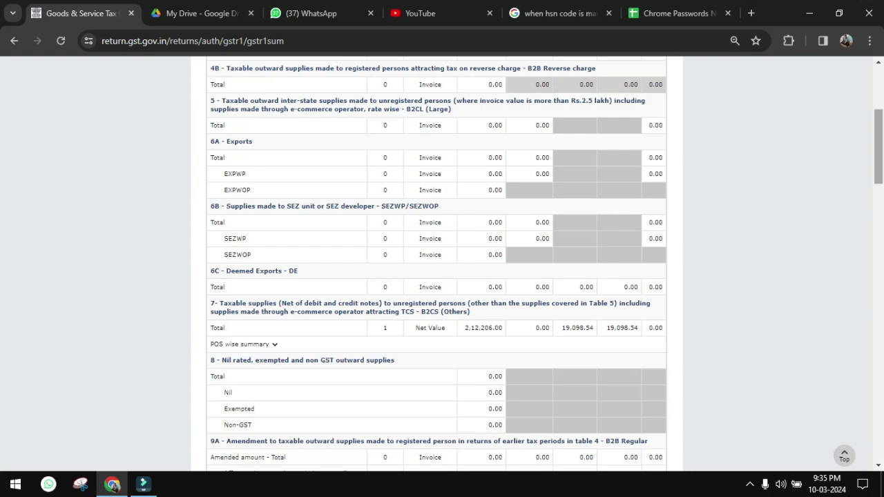
{"action": "scroll", "coordinate": [442, 262], "scroll_direction": "down", "scroll_amount": 10}
{"action": "scroll", "coordinate": [442, 262], "scroll_direction": "down", "scroll_amount": 10}
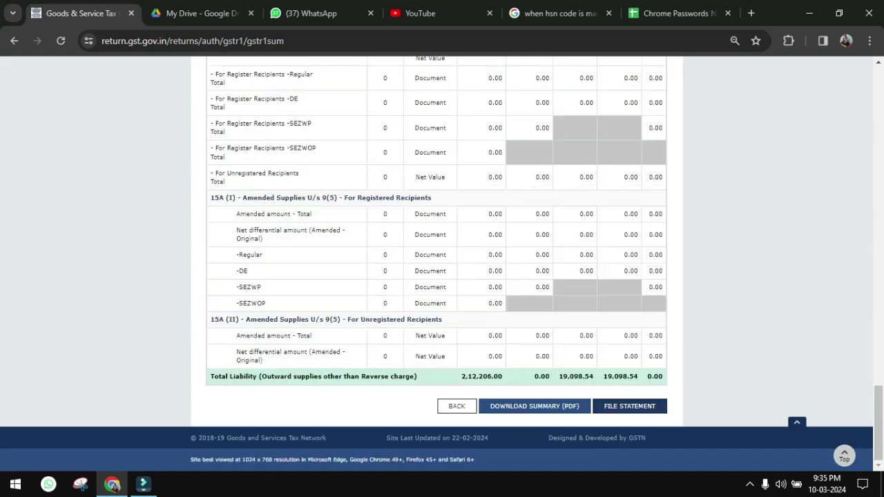
{"action": "left_click", "coordinate": [629, 406]}
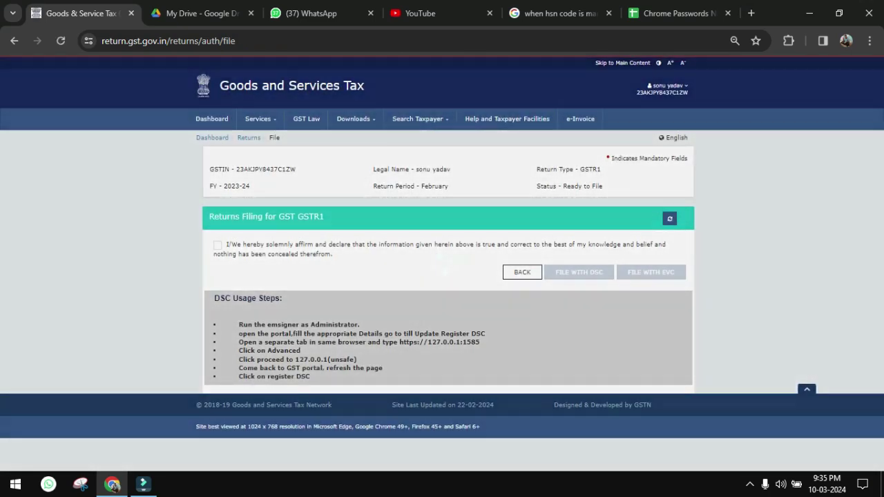
- Accept the declaration, file GSTR-1 with EVC as authorised signatory, and return to the dashboard
{"action": "left_click", "coordinate": [218, 244]}
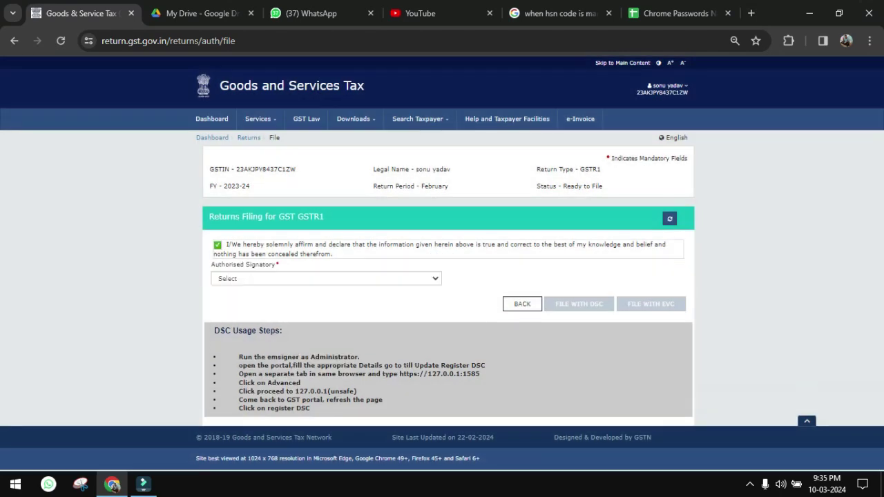
{"action": "left_click", "coordinate": [326, 279]}
{"action": "left_click", "coordinate": [277, 298]}
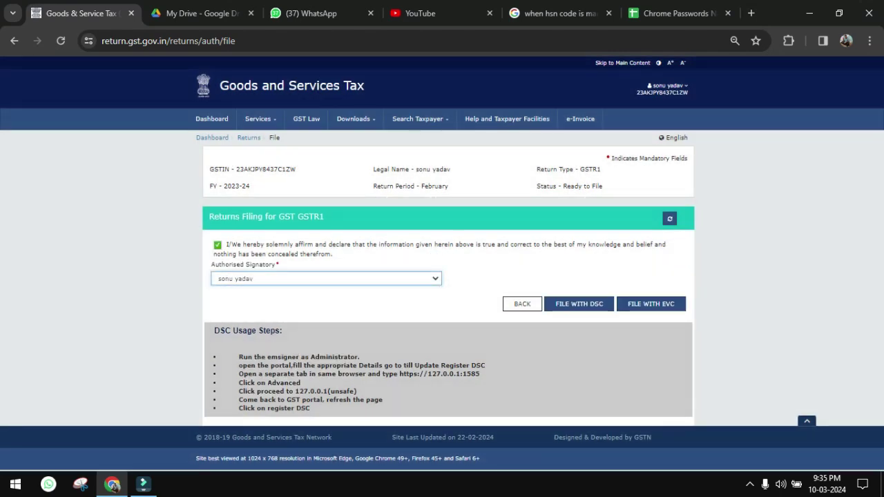
{"action": "left_click", "coordinate": [650, 304]}
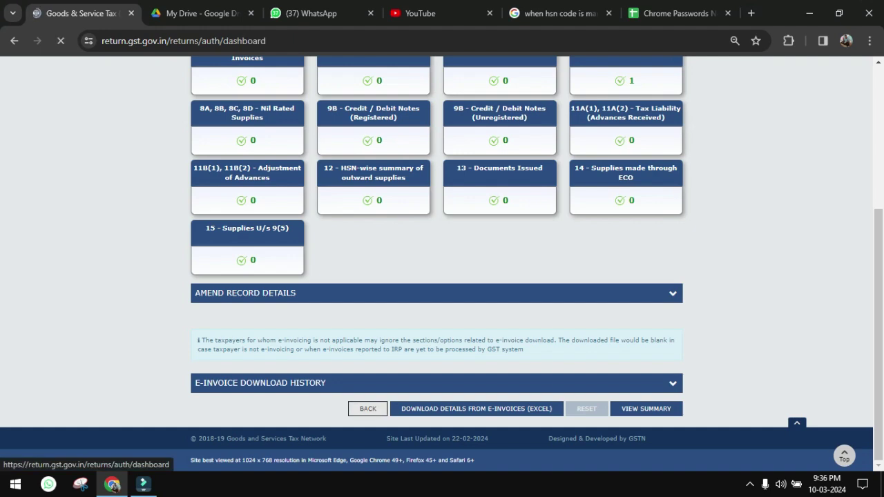
{"action": "left_click", "coordinate": [368, 408]}
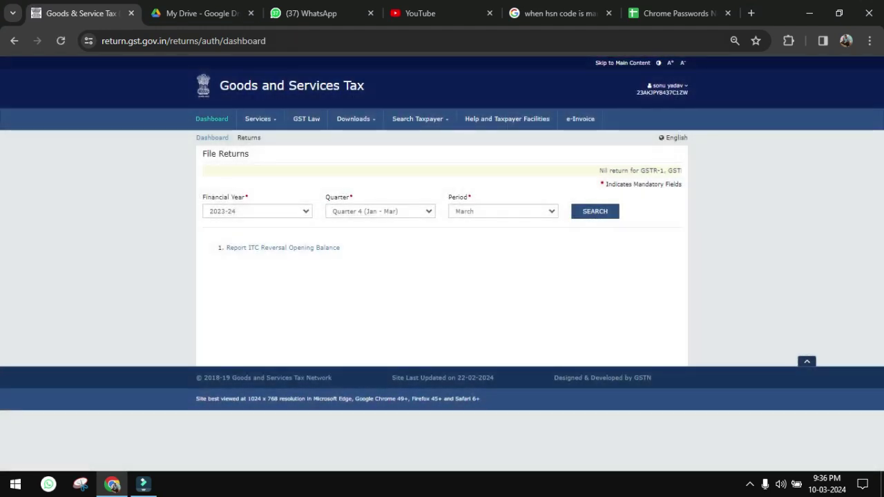
{"action": "left_click", "coordinate": [212, 138]}
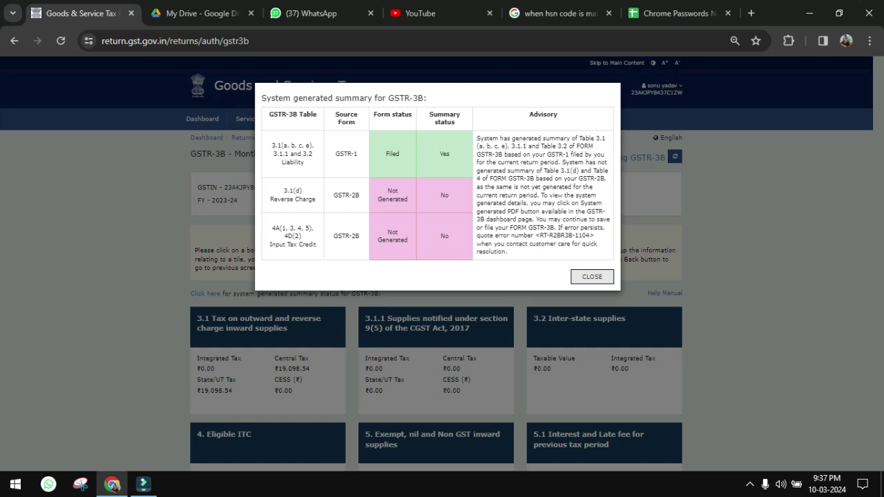
- In Table 3.1, restore Central Tax to 19,098.54 and confirm the outward supplies figures
{"action": "left_click", "coordinate": [592, 276]}
{"action": "scroll", "coordinate": [592, 276], "scroll_direction": "down", "scroll_amount": 2}
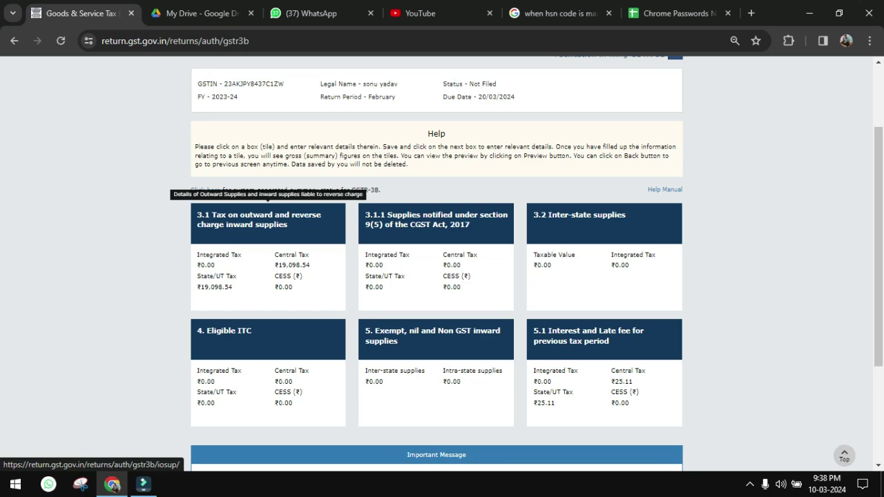
{"action": "left_click", "coordinate": [268, 220]}
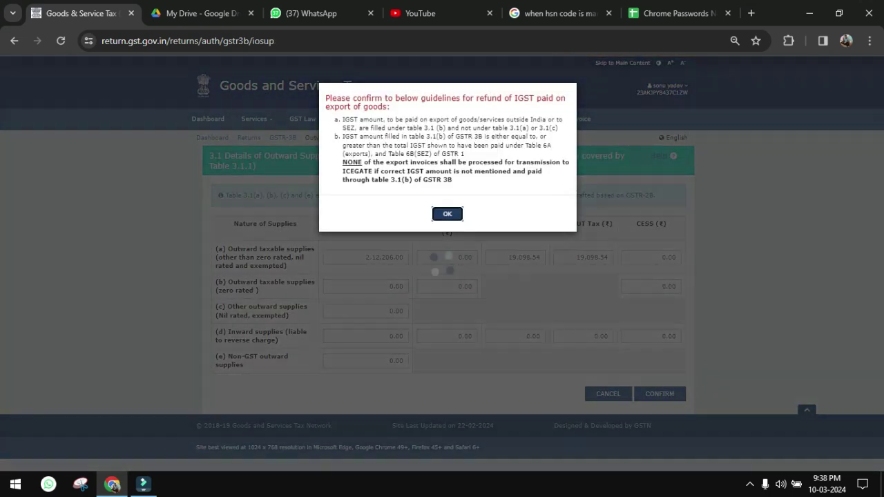
{"action": "left_click", "coordinate": [446, 213]}
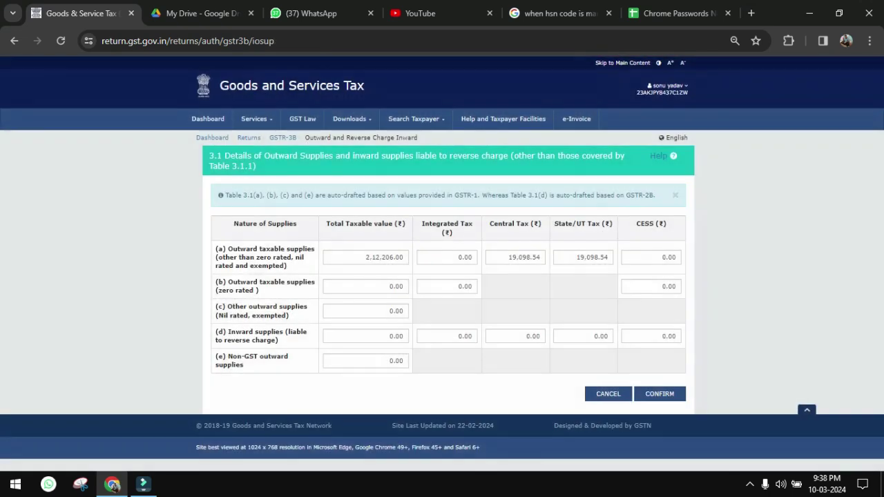
{"action": "left_click", "coordinate": [509, 257]}
{"action": "key", "text": "Delete"}
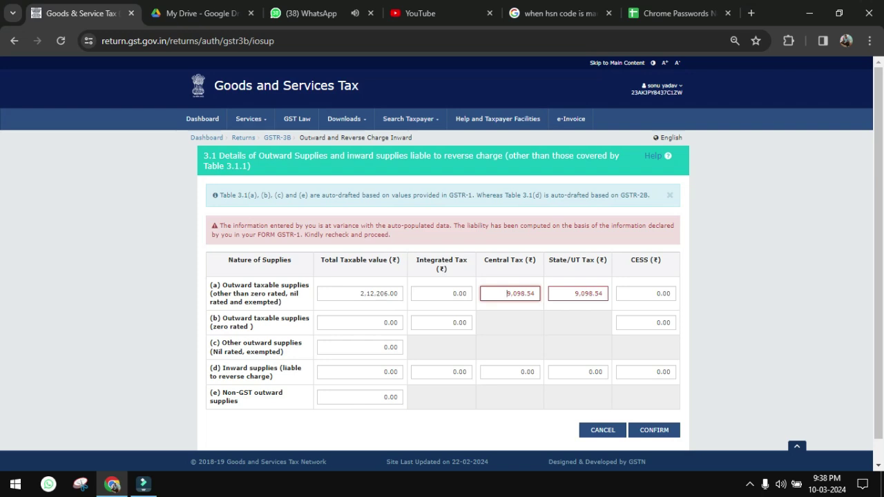
{"action": "type", "text": "1"}
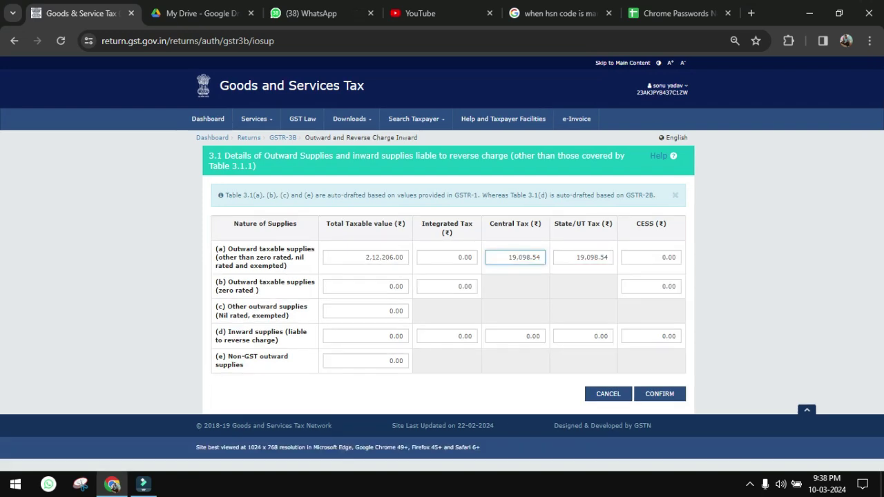
{"action": "left_click", "coordinate": [659, 394]}
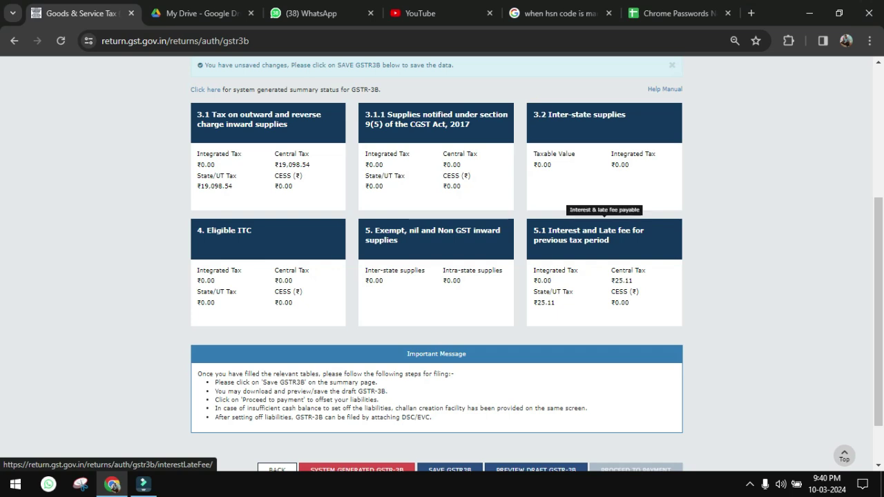
- Save the GSTR-3B draft, proceed to tax payment, and create a challan for the cash shortfall
{"action": "scroll", "coordinate": [442, 276], "scroll_direction": "down", "scroll_amount": 2}
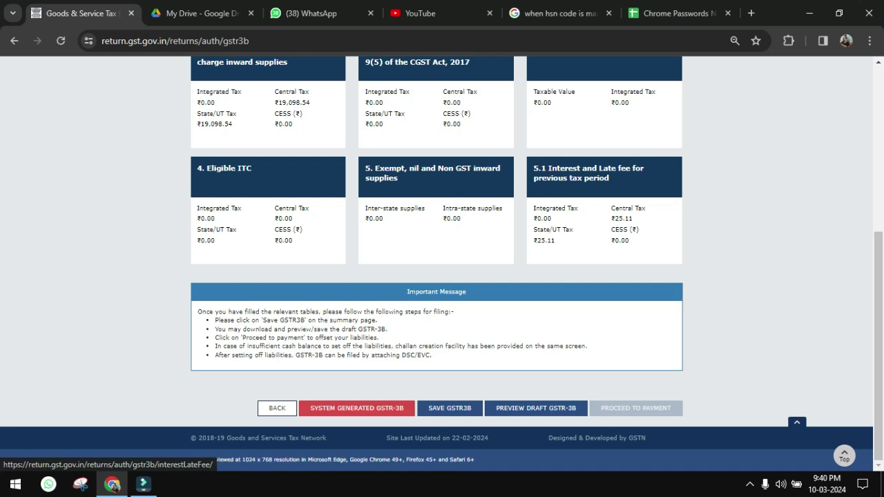
{"action": "left_click", "coordinate": [449, 409]}
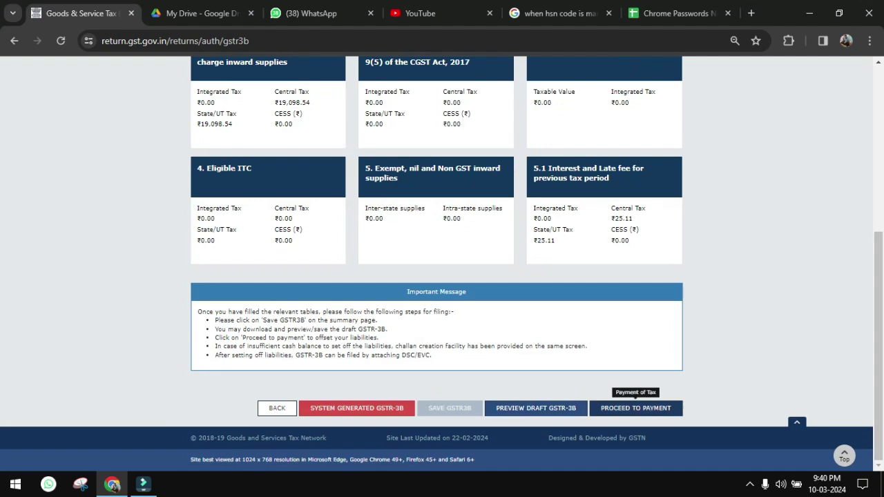
{"action": "left_click", "coordinate": [635, 408]}
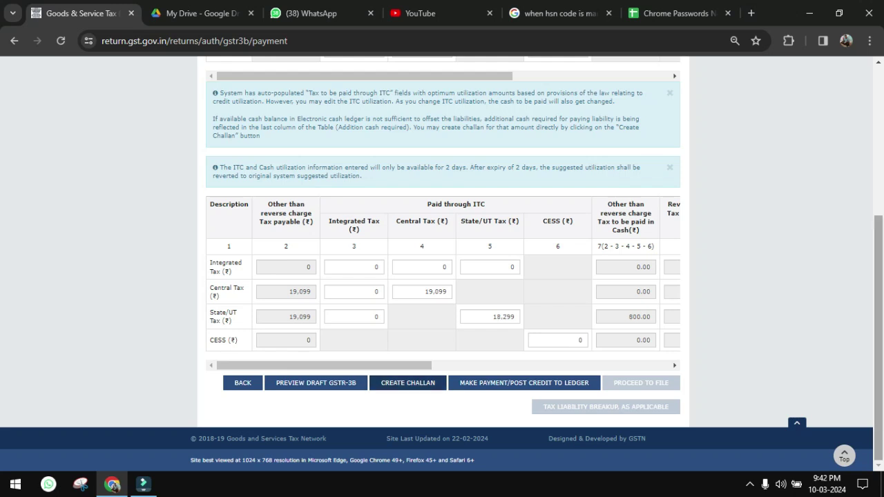
{"action": "left_click", "coordinate": [524, 382]}
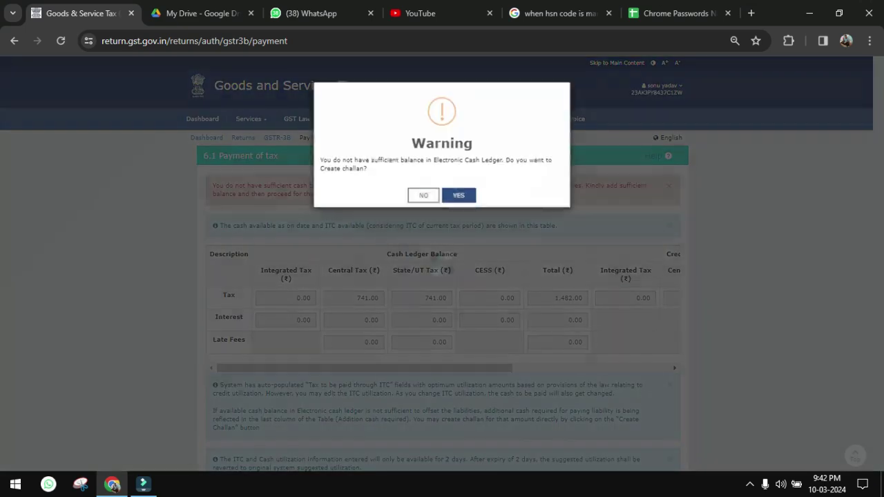